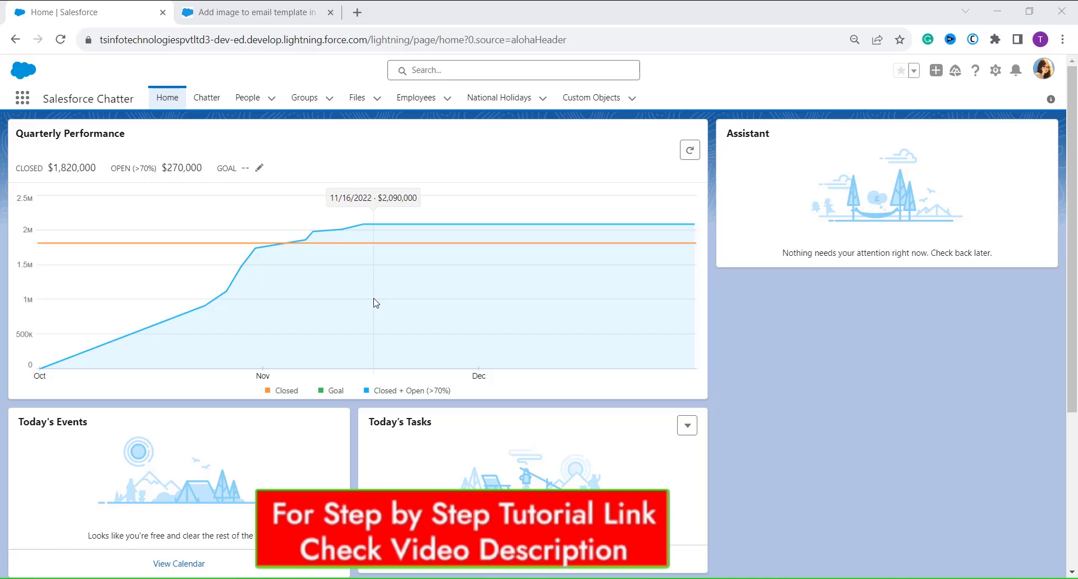
Go to Setup and open Email Templates through an 'email template' App Launcher search
{"action": "left_click", "coordinate": [995, 70]}
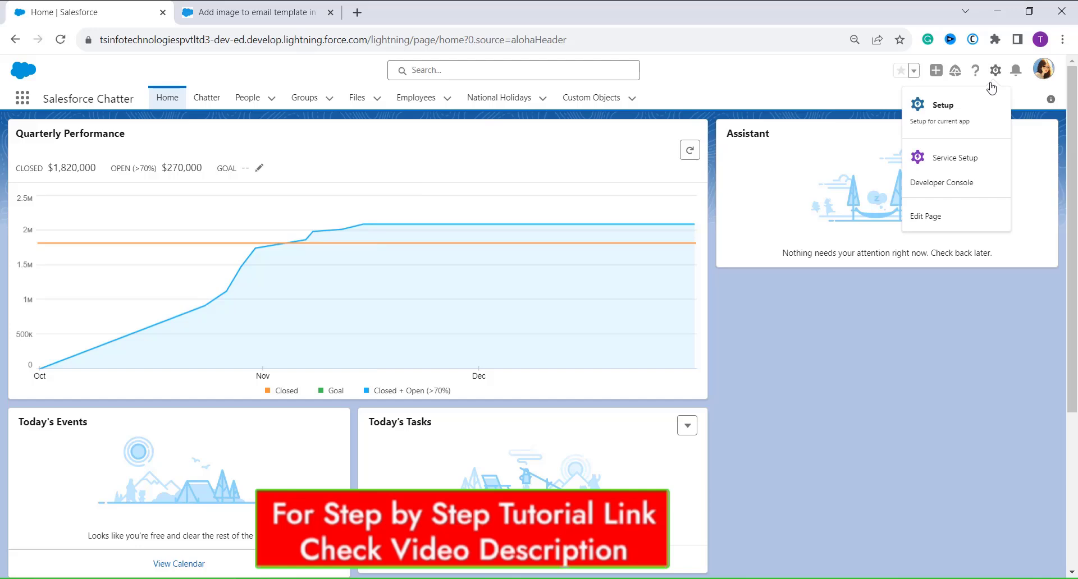
{"action": "left_click", "coordinate": [945, 131]}
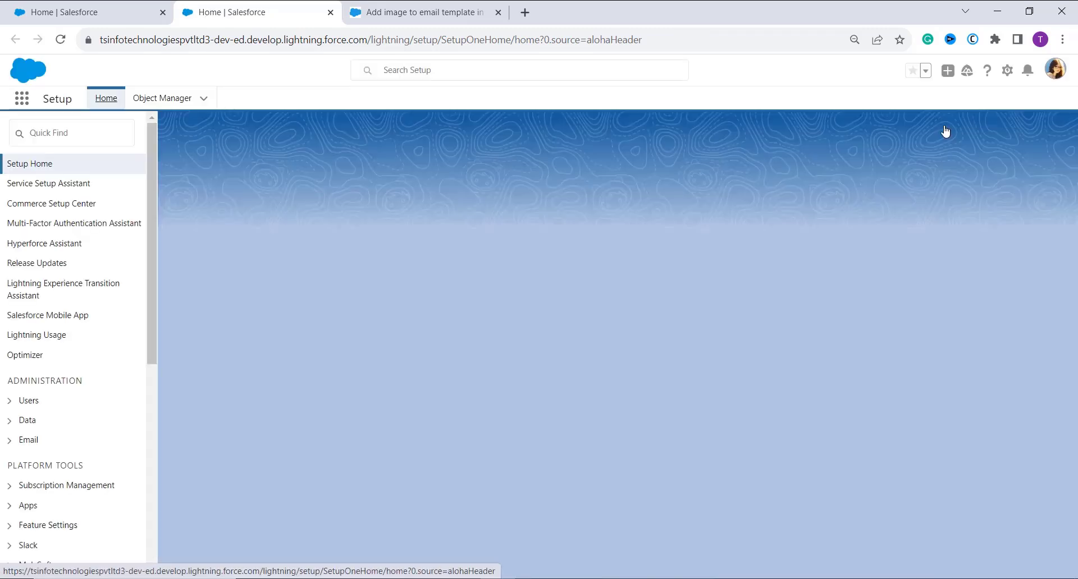
{"action": "left_click", "coordinate": [22, 101]}
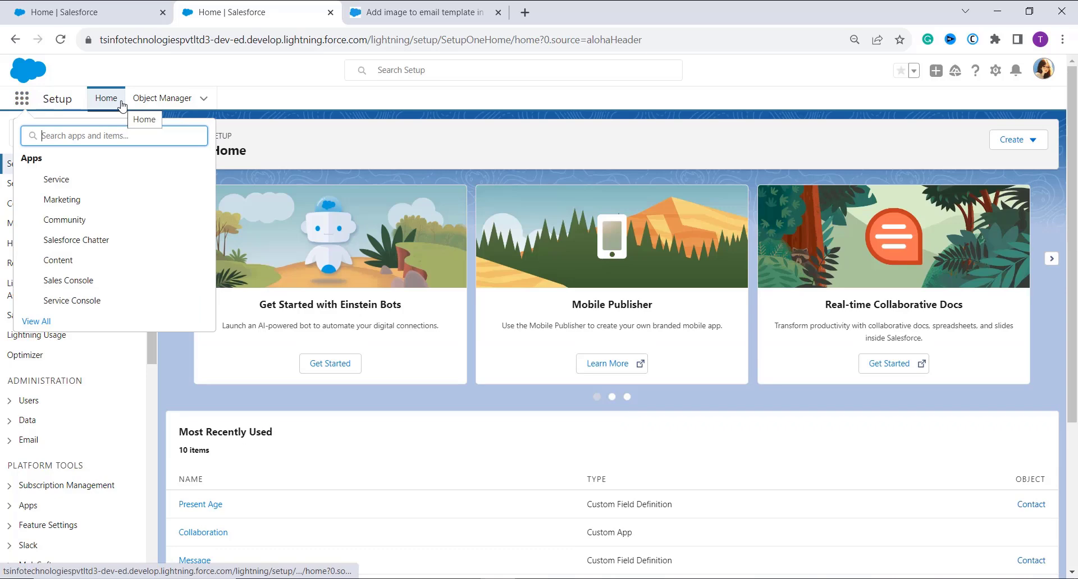
{"action": "type", "text": "ema"}
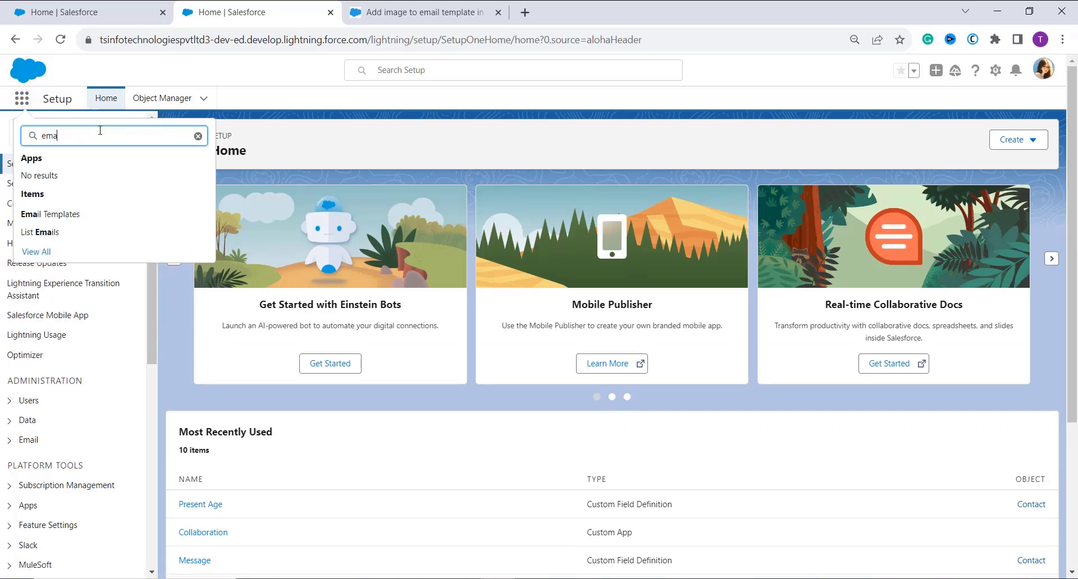
{"action": "type", "text": "il template"}
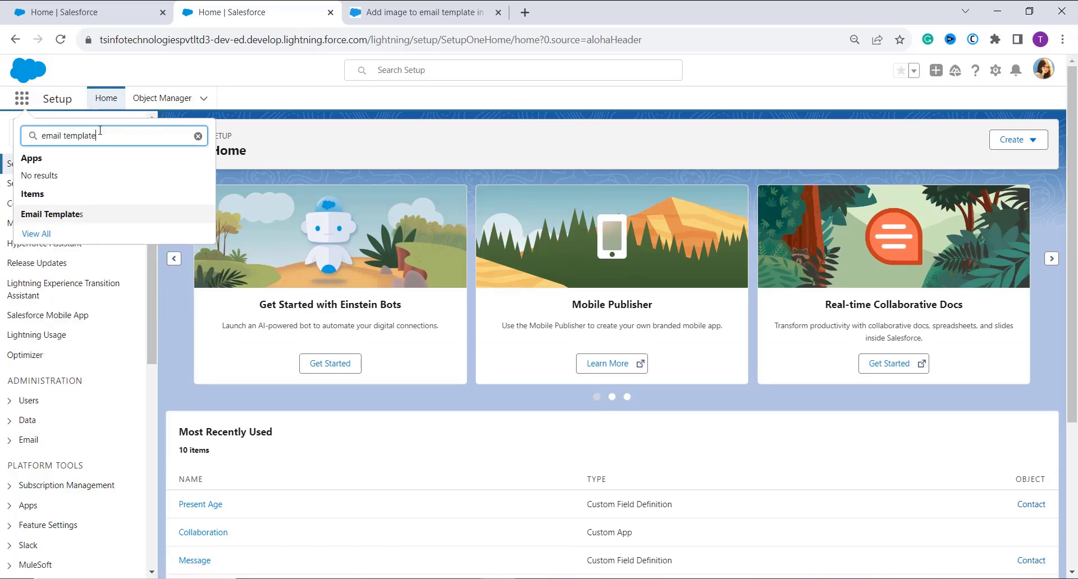
{"action": "left_click", "coordinate": [61, 220]}
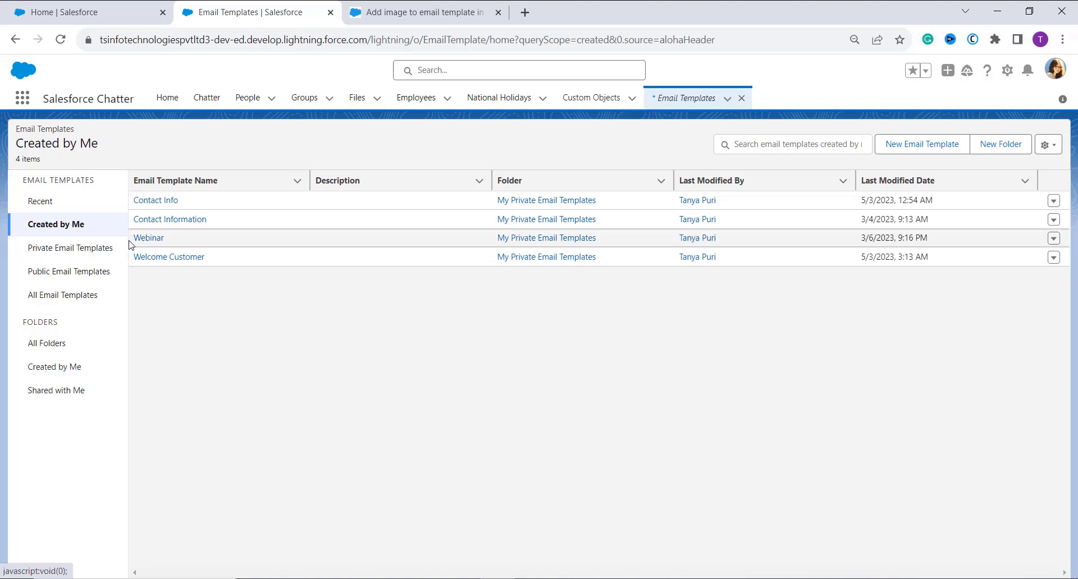
Open the Welcome Customer template for editing and scroll down to its HTML body
{"action": "left_click", "coordinate": [167, 262]}
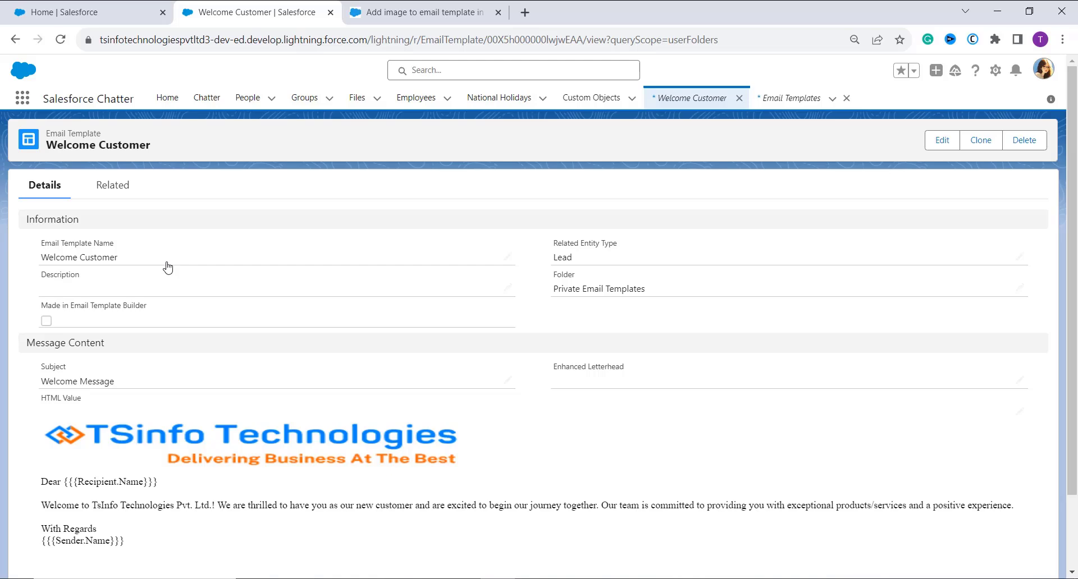
{"action": "left_click", "coordinate": [942, 141]}
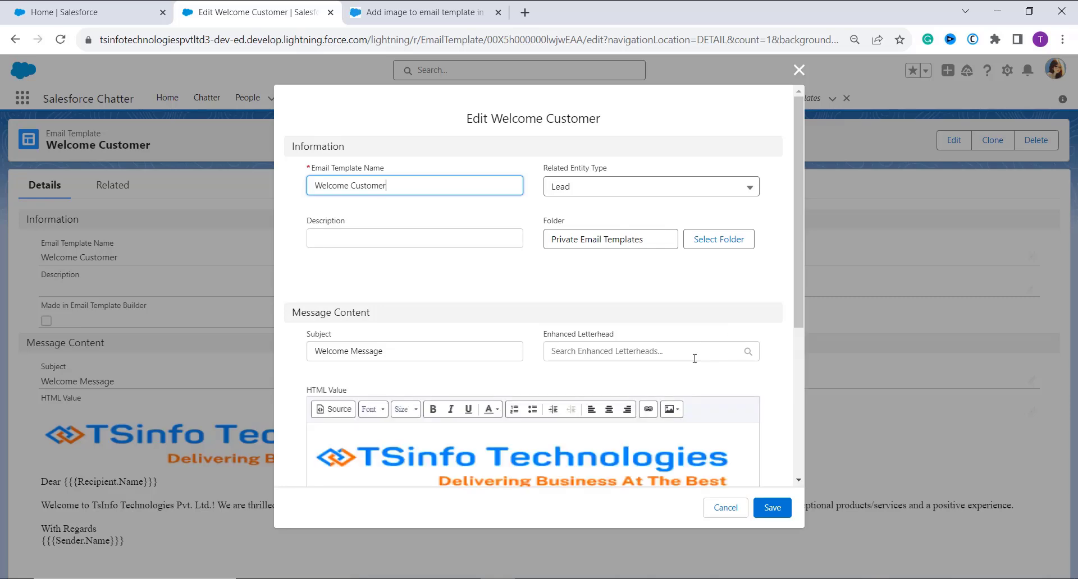
{"action": "scroll", "coordinate": [694, 359], "scroll_direction": "down", "scroll_amount": 2}
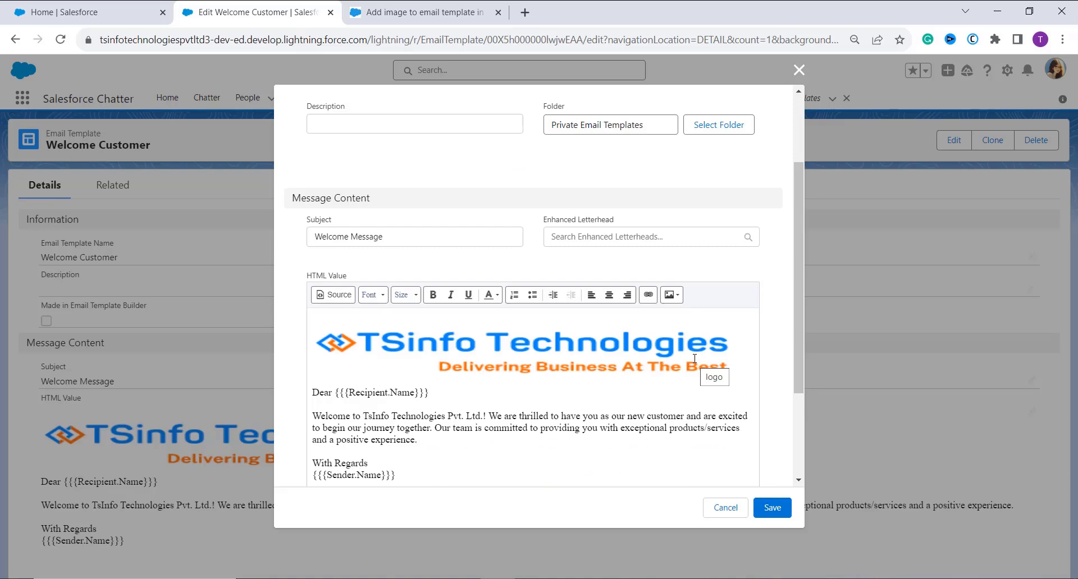
{"action": "scroll", "coordinate": [667, 385], "scroll_direction": "down", "scroll_amount": 1}
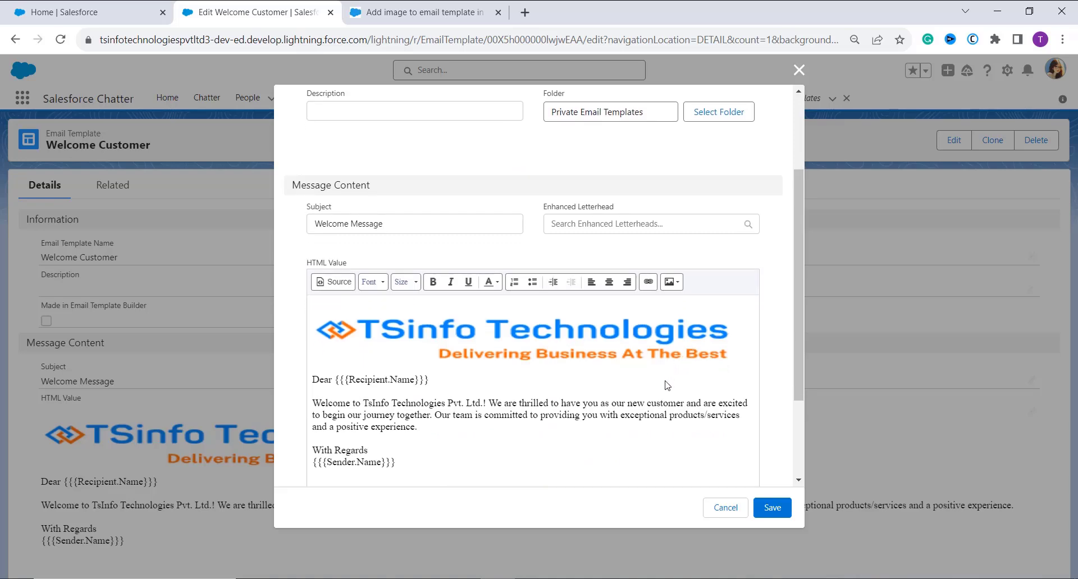
{"action": "scroll", "coordinate": [666, 385], "scroll_direction": "down", "scroll_amount": 1}
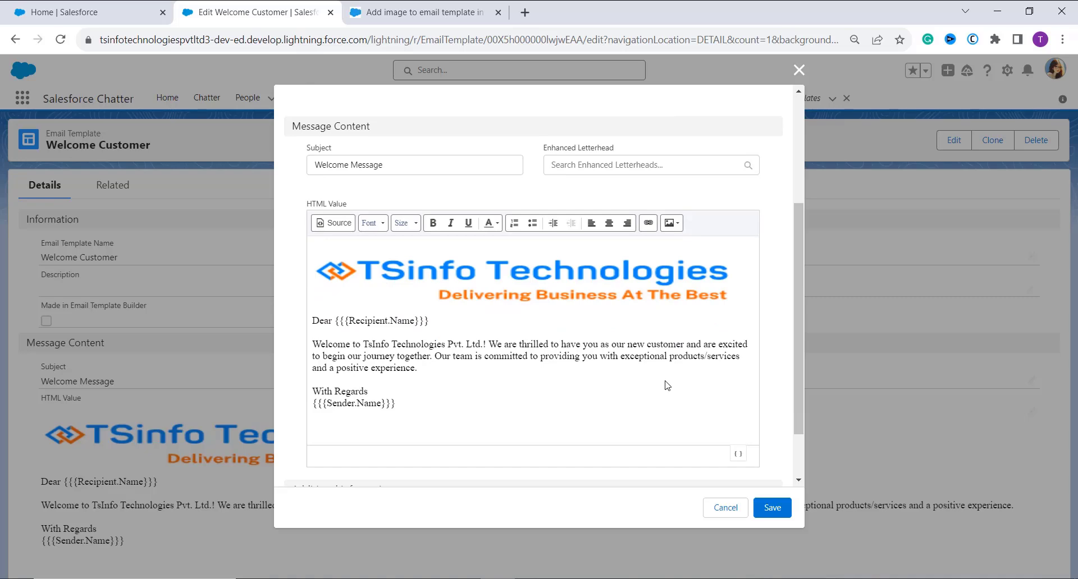
{"action": "scroll", "coordinate": [667, 385], "scroll_direction": "down", "scroll_amount": 1}
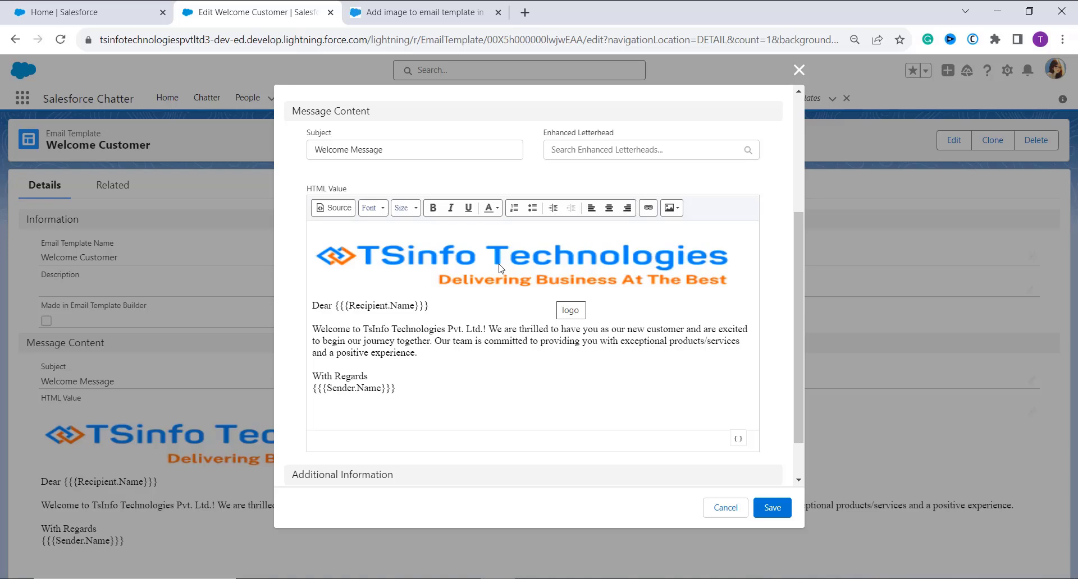
{"action": "left_click", "coordinate": [679, 209]}
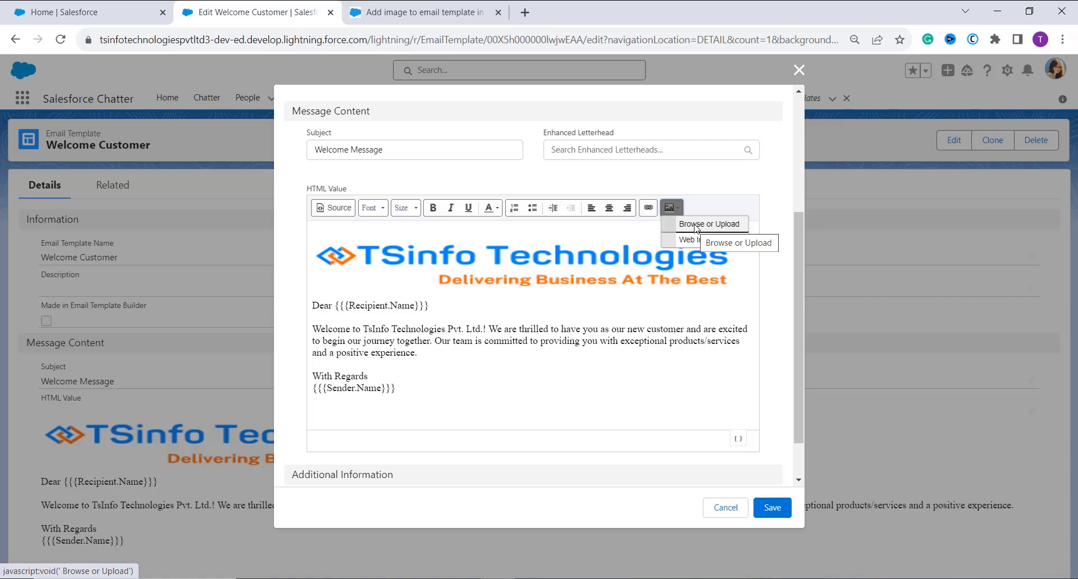
Insert the Python-logo-notext.svg image from existing files into the Welcome Customer body
{"action": "left_click", "coordinate": [694, 224]}
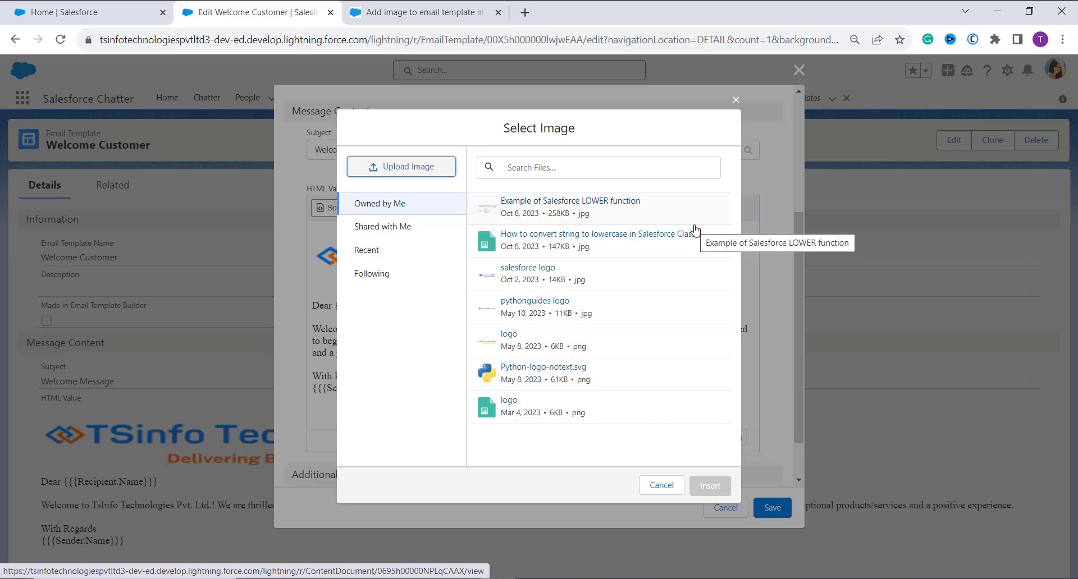
{"action": "left_click", "coordinate": [427, 169]}
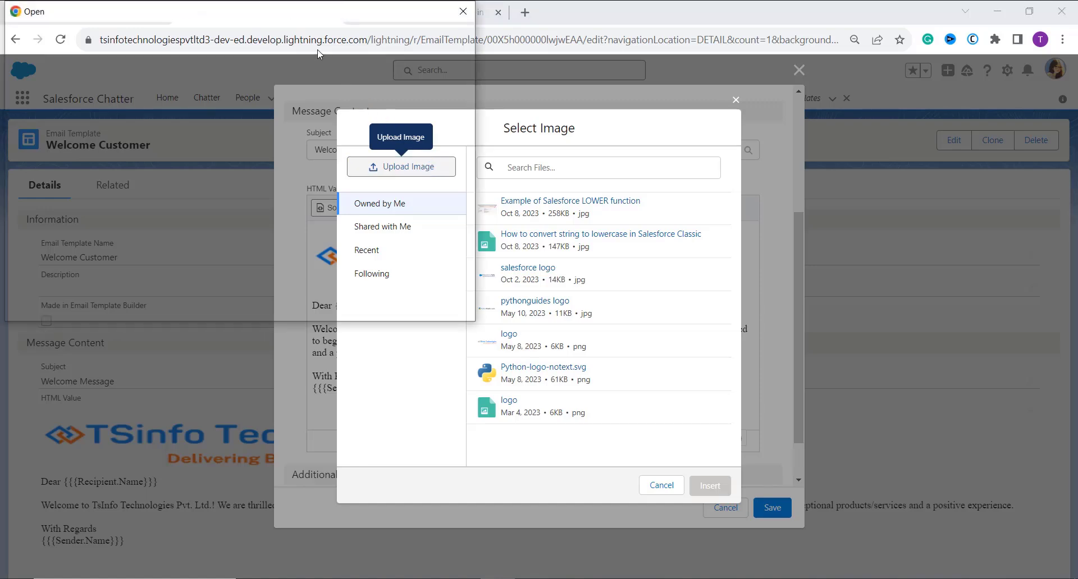
{"action": "key", "text": "Escape"}
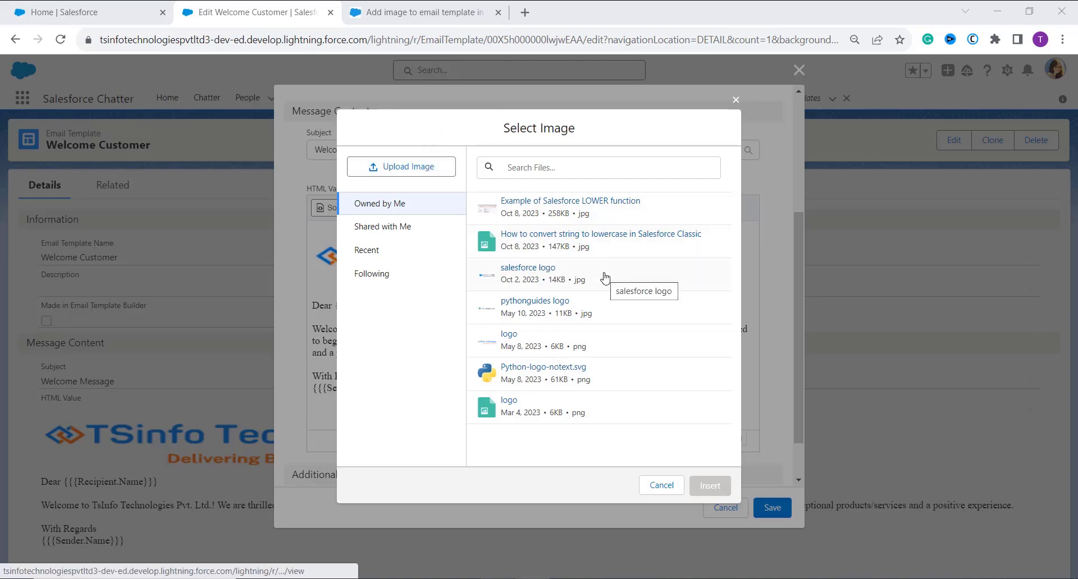
{"action": "left_click", "coordinate": [549, 367]}
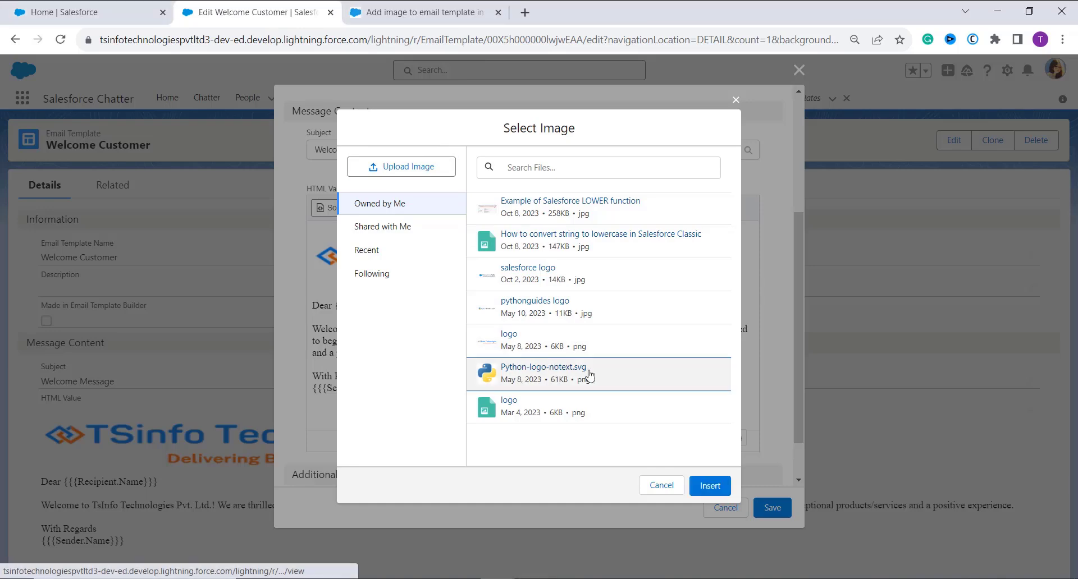
{"action": "left_click", "coordinate": [709, 486]}
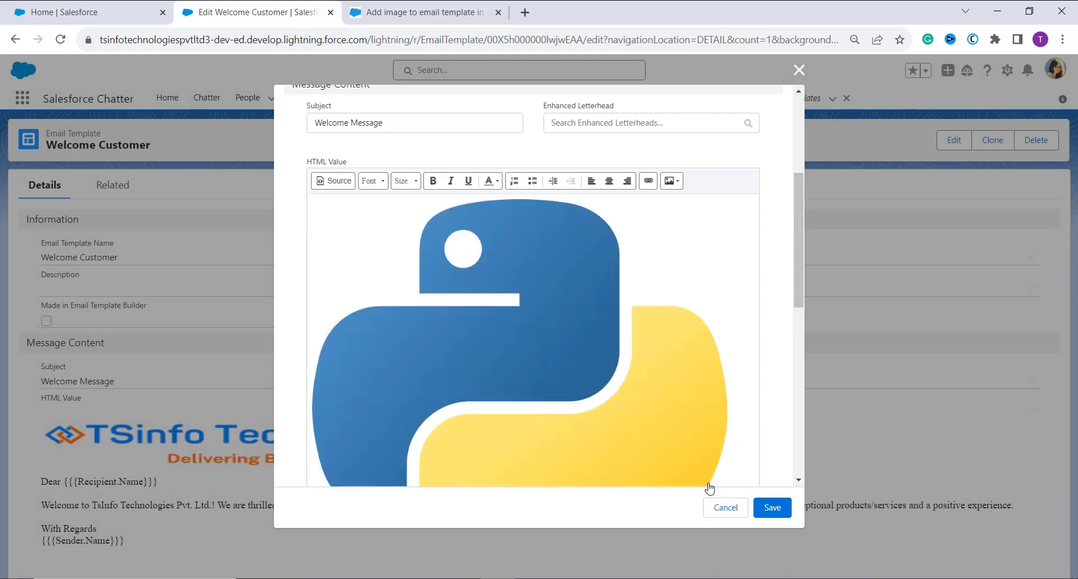
{"action": "left_click", "coordinate": [614, 399]}
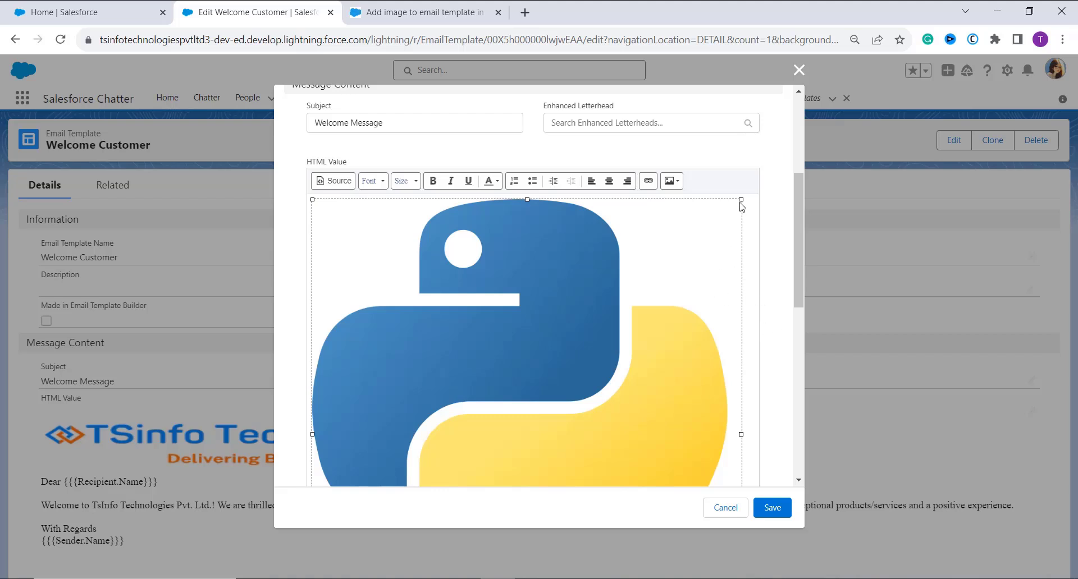
Shrink the Python logo to about 125 px wide and save the Welcome Customer template
{"action": "left_click_drag", "start_coordinate": [741, 199], "coordinate": [477, 492]}
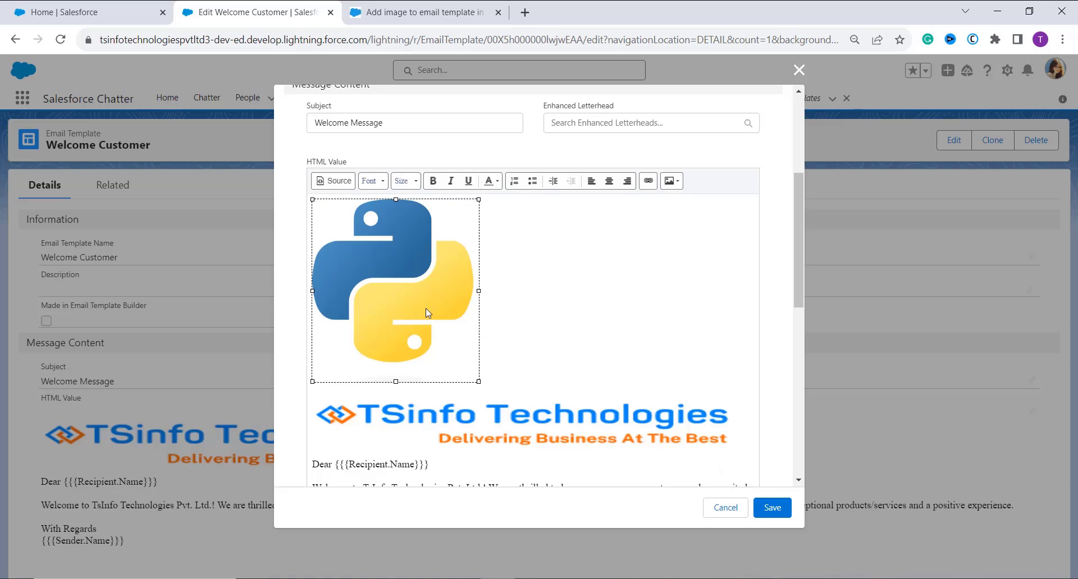
{"action": "left_click_drag", "start_coordinate": [395, 381], "coordinate": [388, 271]}
{"action": "left_click_drag", "start_coordinate": [479, 236], "coordinate": [382, 236]}
{"action": "left_click", "coordinate": [558, 266]}
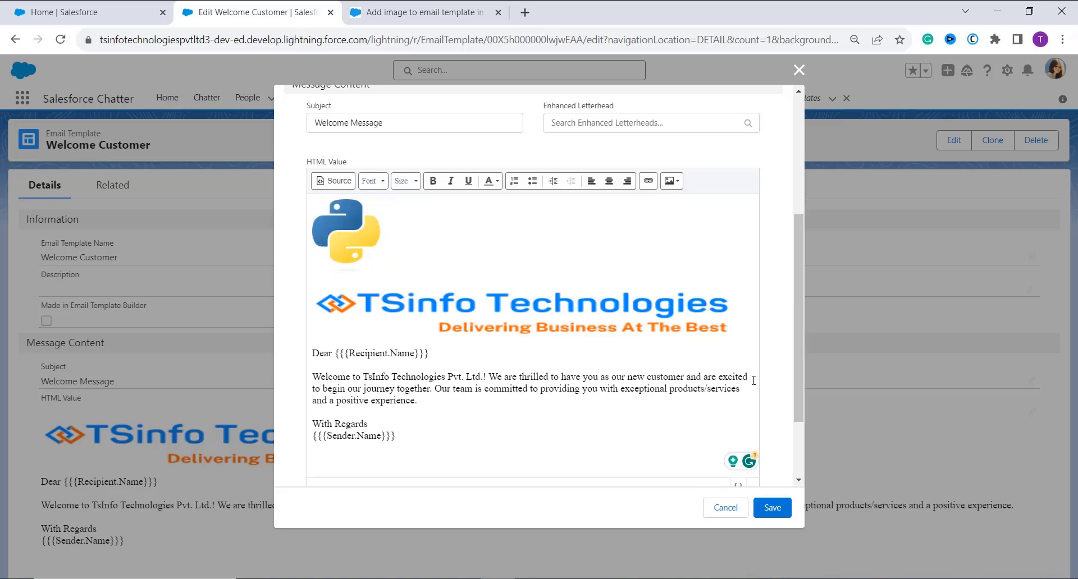
{"action": "left_click", "coordinate": [772, 508]}
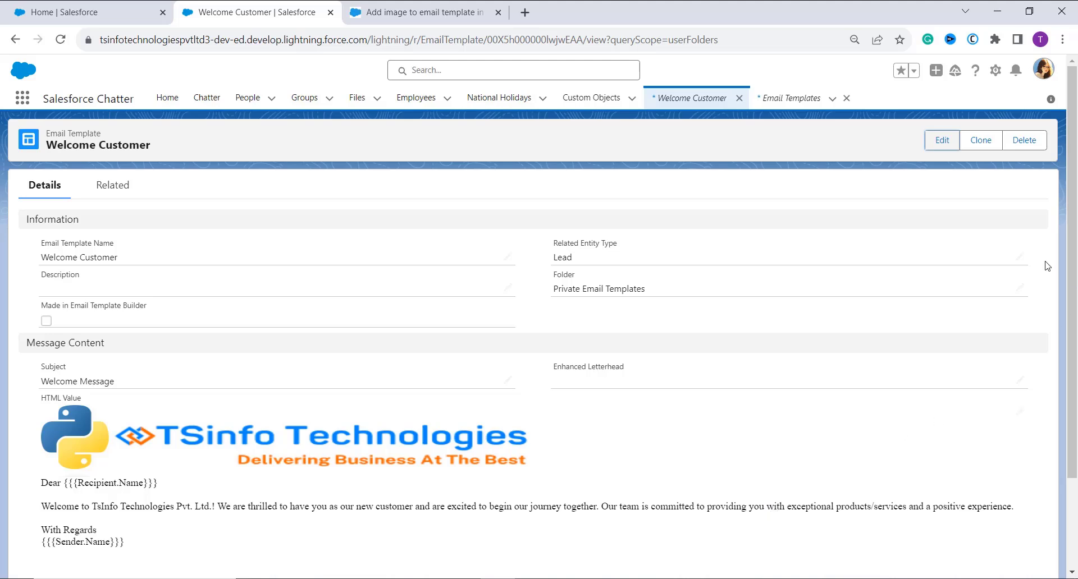
Return to Setup, open Email Templates via an 'email' search, and show templates Created by Me
{"action": "left_click", "coordinate": [995, 73]}
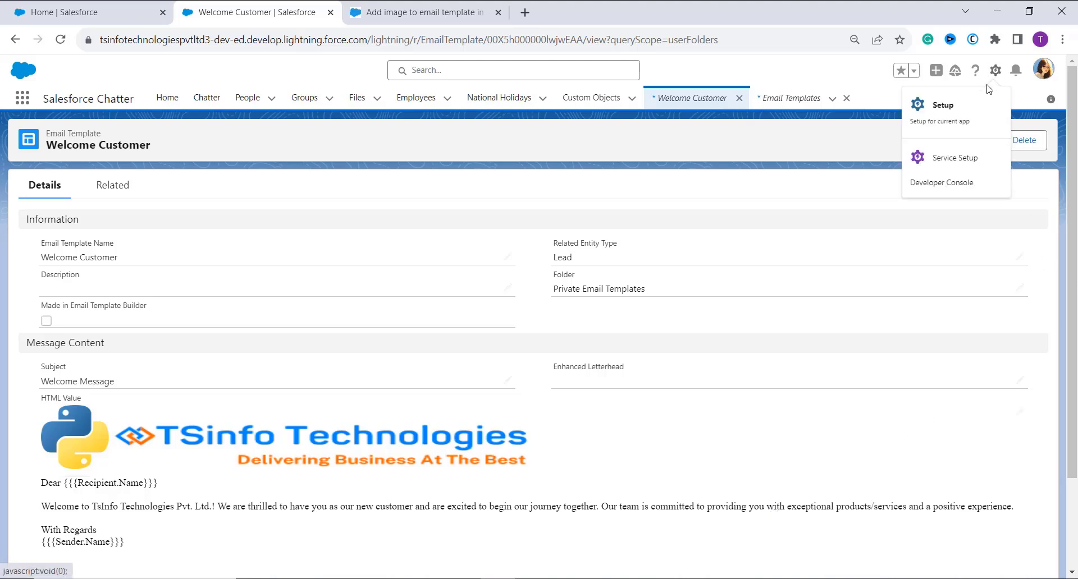
{"action": "left_click", "coordinate": [974, 104]}
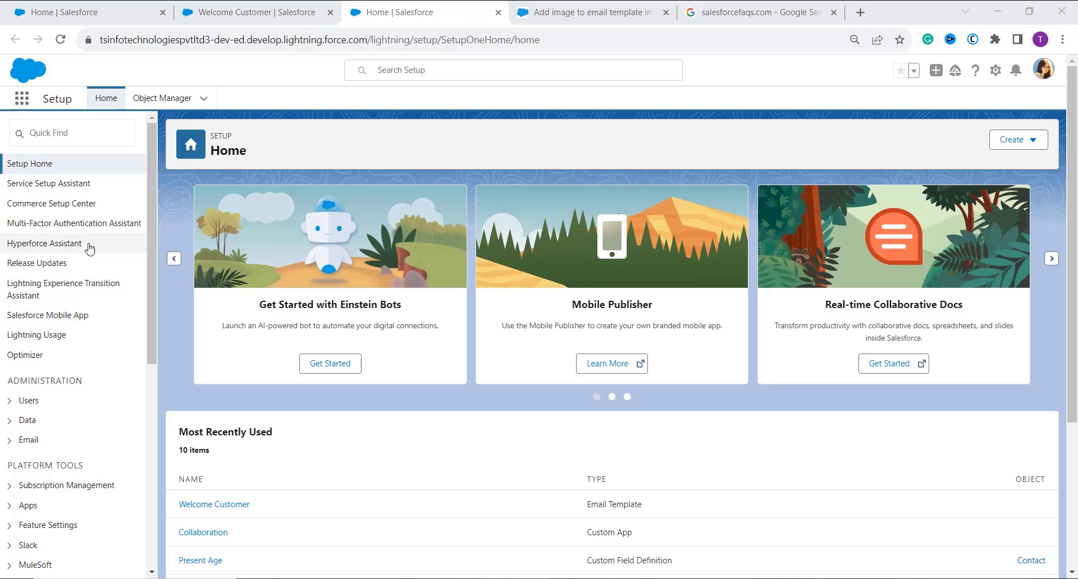
{"action": "left_click", "coordinate": [22, 104]}
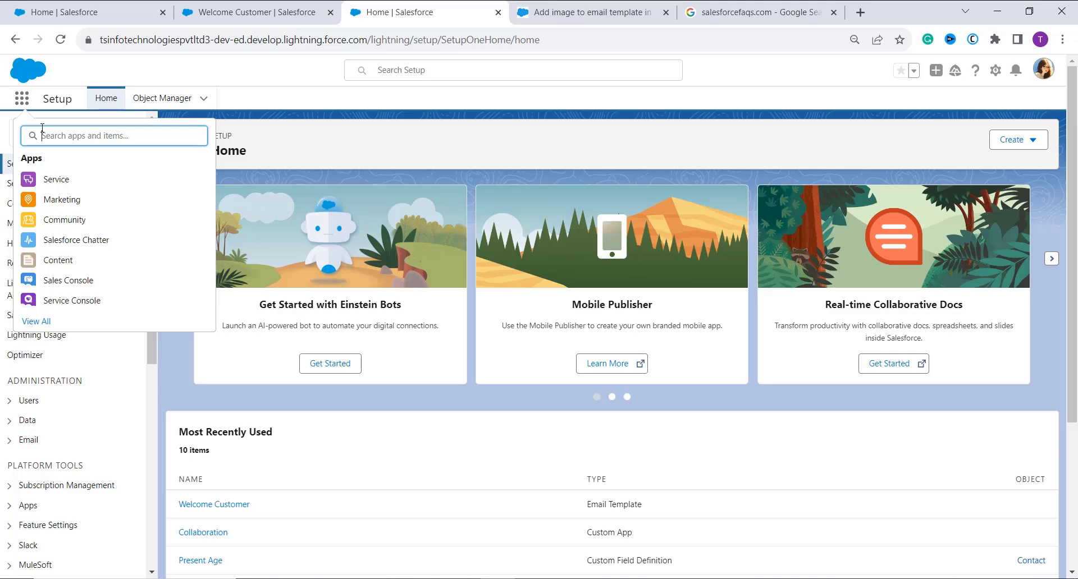
{"action": "type", "text": "email"}
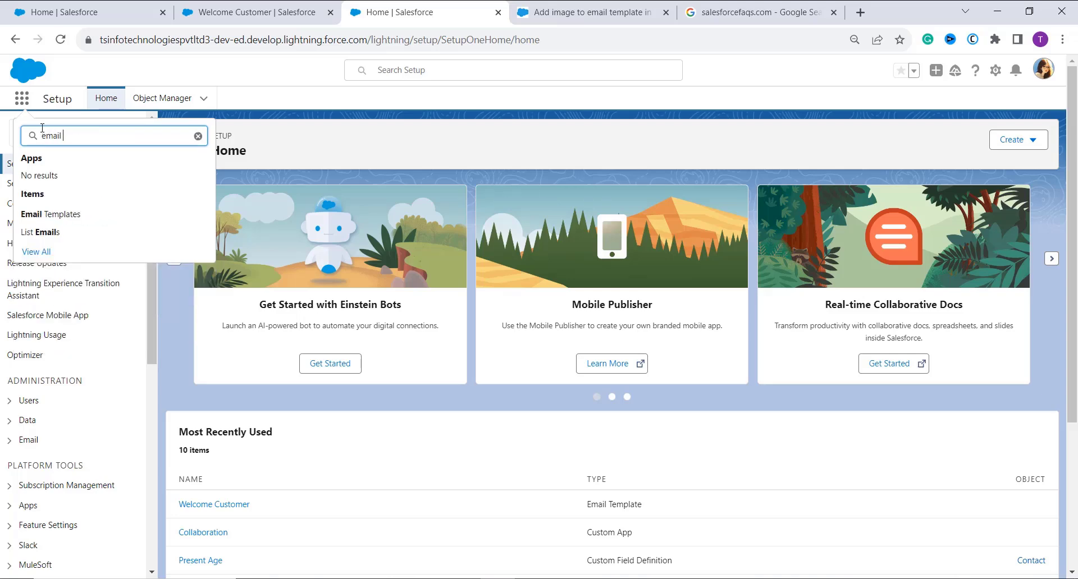
{"action": "left_click", "coordinate": [39, 214]}
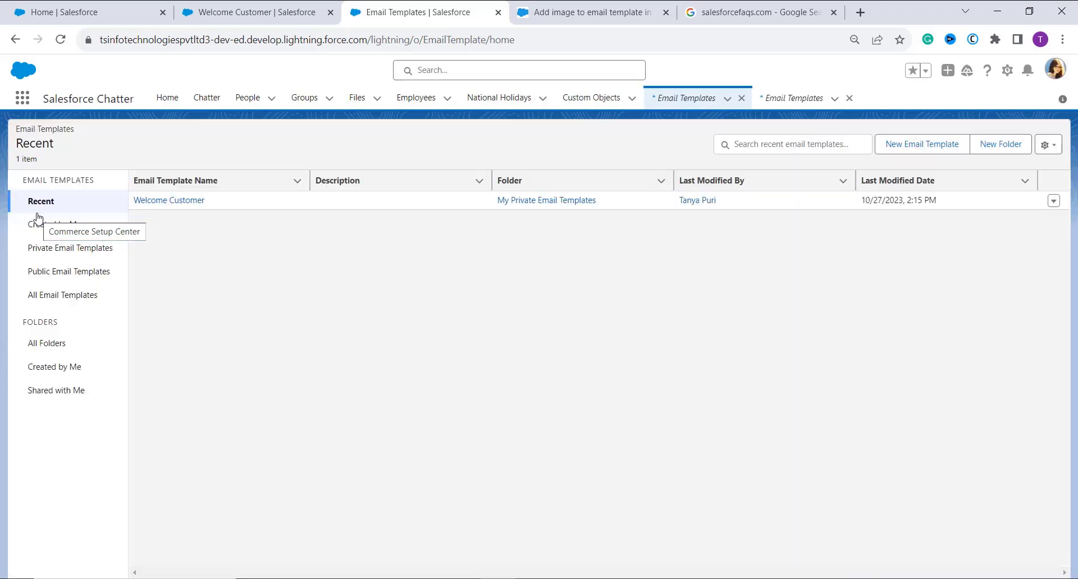
{"action": "left_click", "coordinate": [50, 229]}
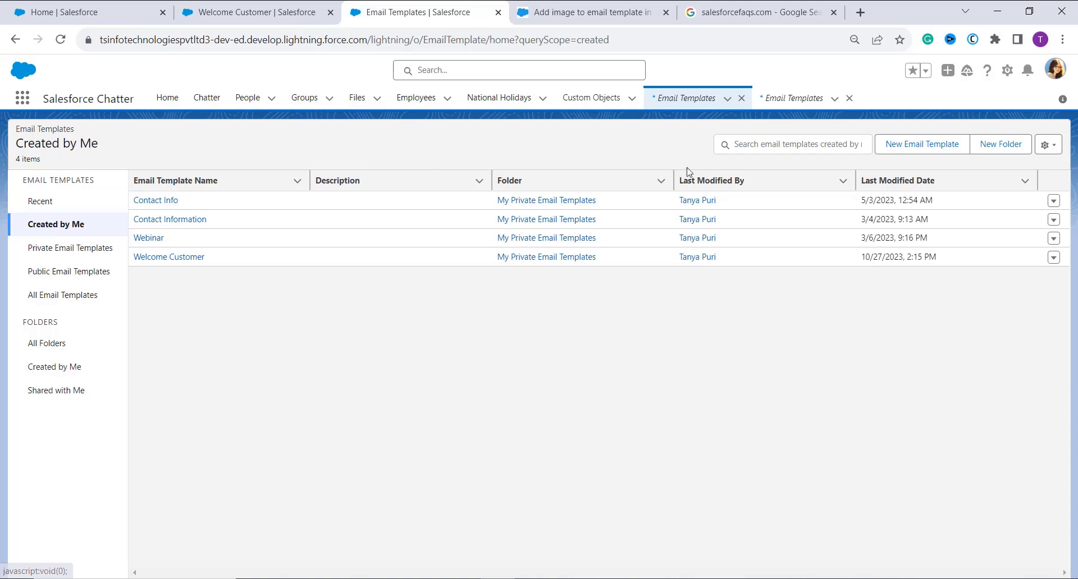
Start a new email template from the Created by Me list
{"action": "left_click", "coordinate": [907, 149]}
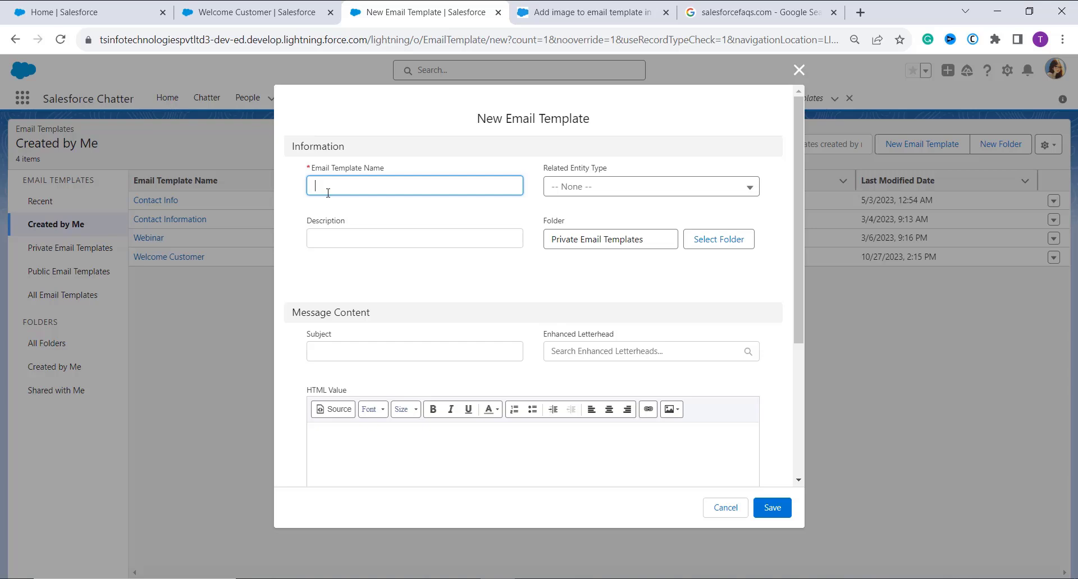
Set the template name and subject to 'Product Promotion' and type 'Hello!!!' in the body
{"action": "type", "text": "Product Promotion"}
{"action": "left_click", "coordinate": [405, 355]}
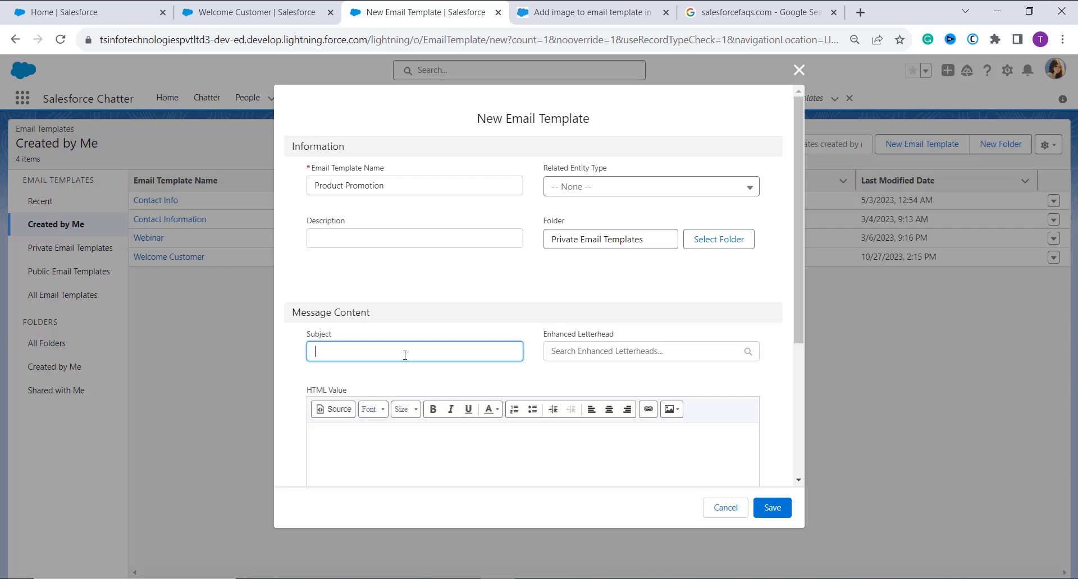
{"action": "type", "text": "Produc"}
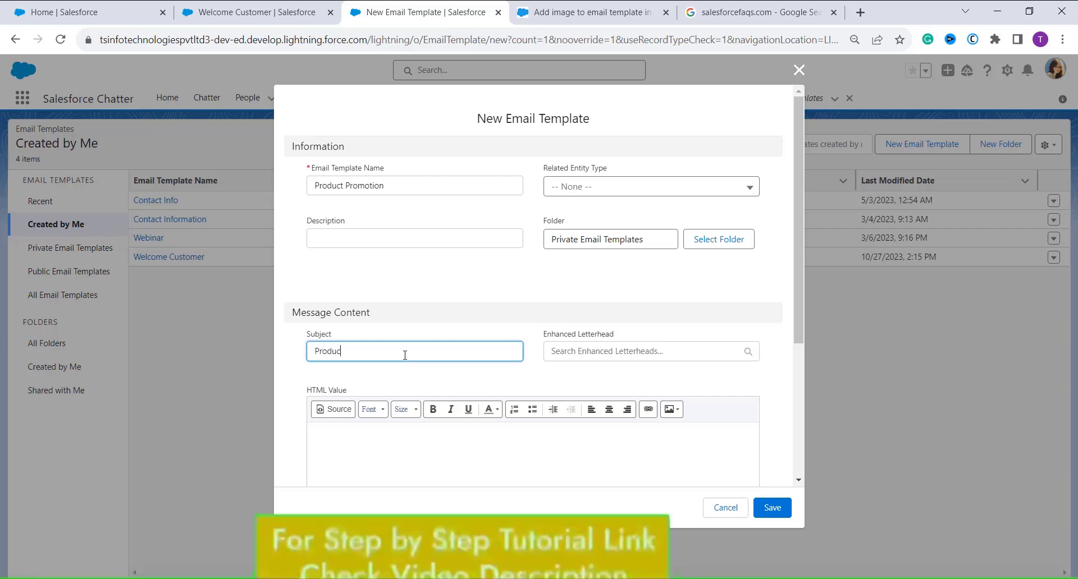
{"action": "type", "text": "t Promotion"}
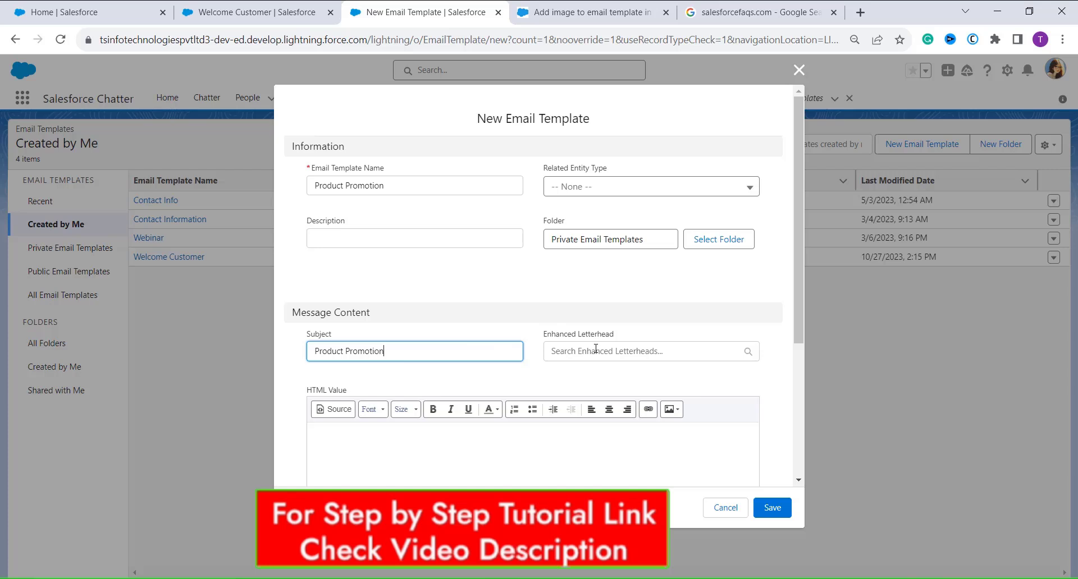
{"action": "left_click", "coordinate": [380, 442]}
{"action": "scroll", "coordinate": [380, 443], "scroll_direction": "down", "scroll_amount": 2}
{"action": "scroll", "coordinate": [380, 443], "scroll_direction": "down", "scroll_amount": 1}
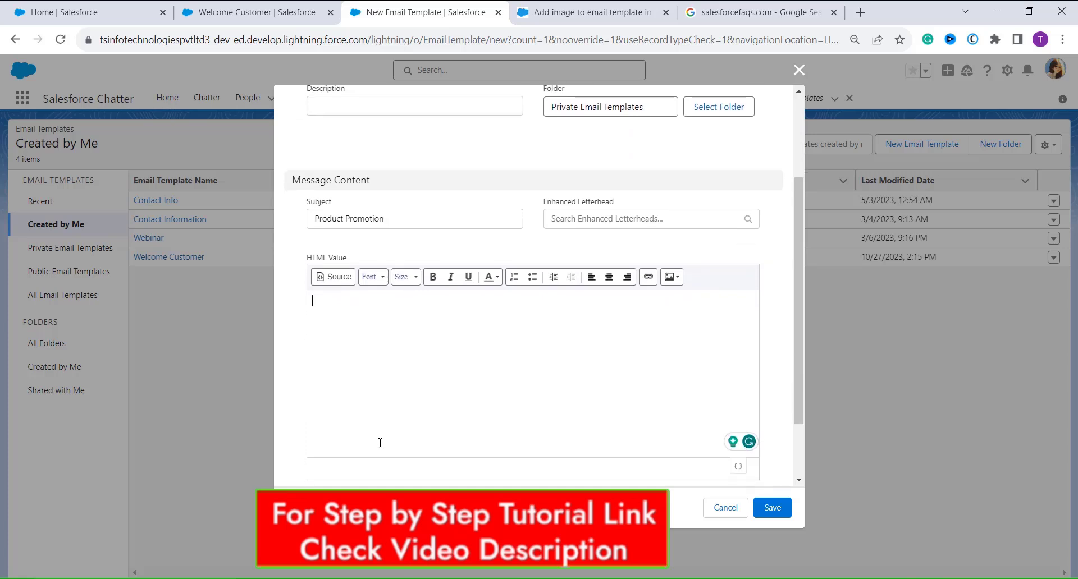
{"action": "type", "text": "Hello"}
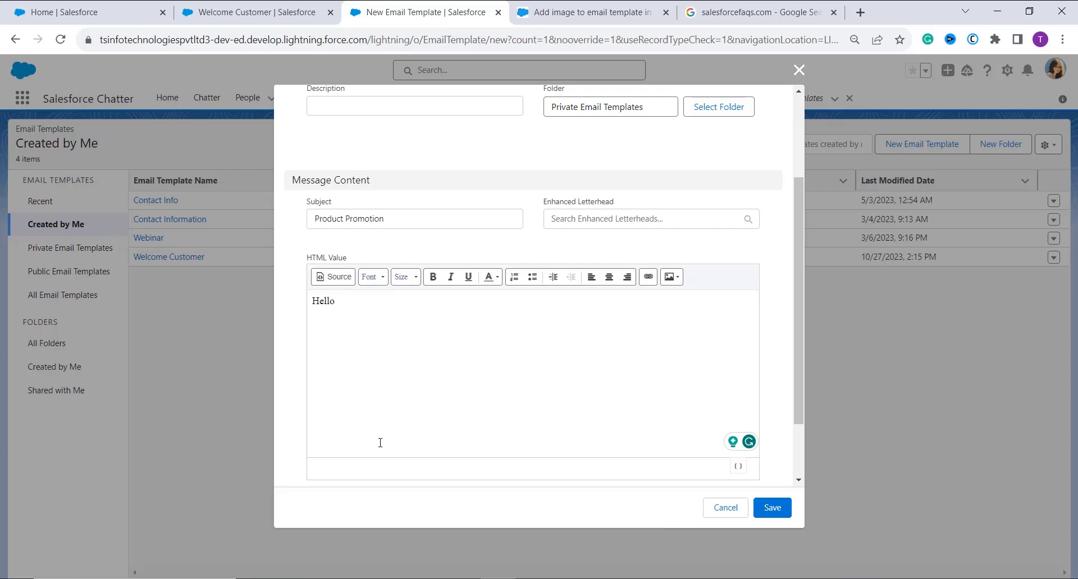
{"action": "type", "text": "!!!"}
Insert the SalesforceFAQs logo as a web image from its pasted URL below 'Hello!!!'
{"action": "left_click", "coordinate": [678, 278]}
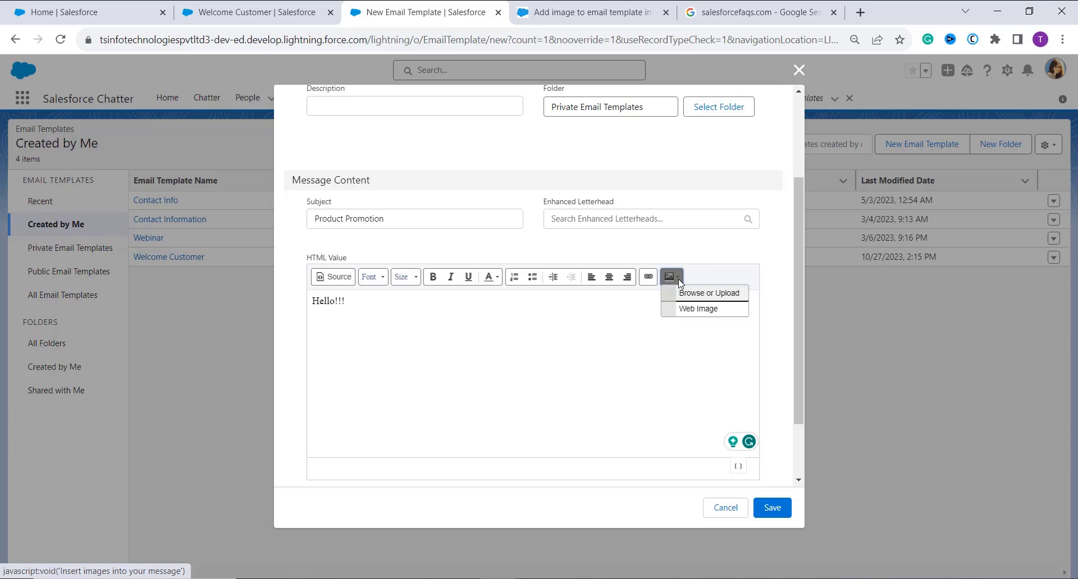
{"action": "left_click", "coordinate": [680, 312]}
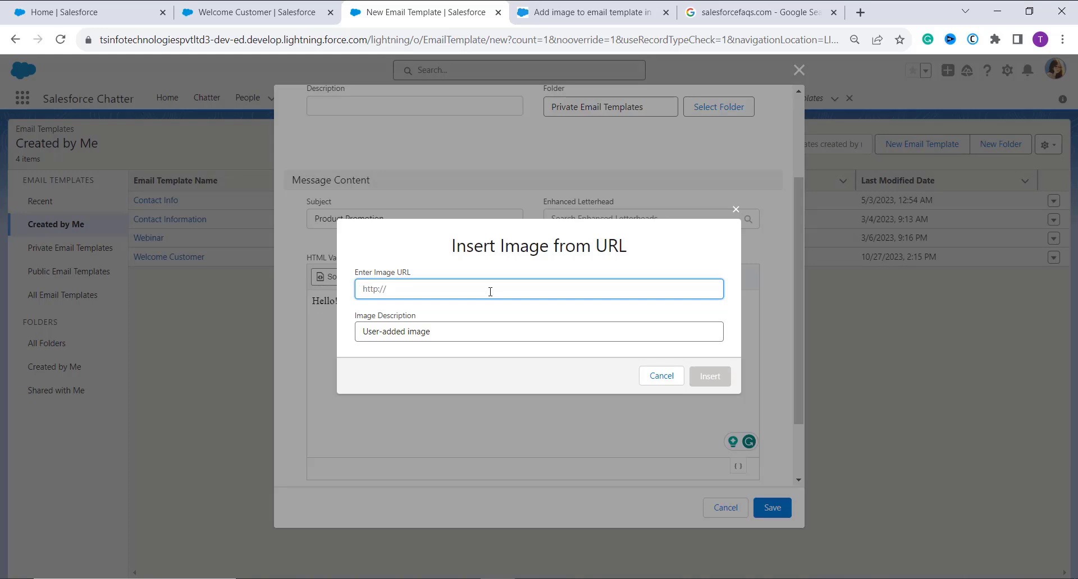
{"action": "scroll", "coordinate": [490, 291], "scroll_direction": "down", "scroll_amount": 1}
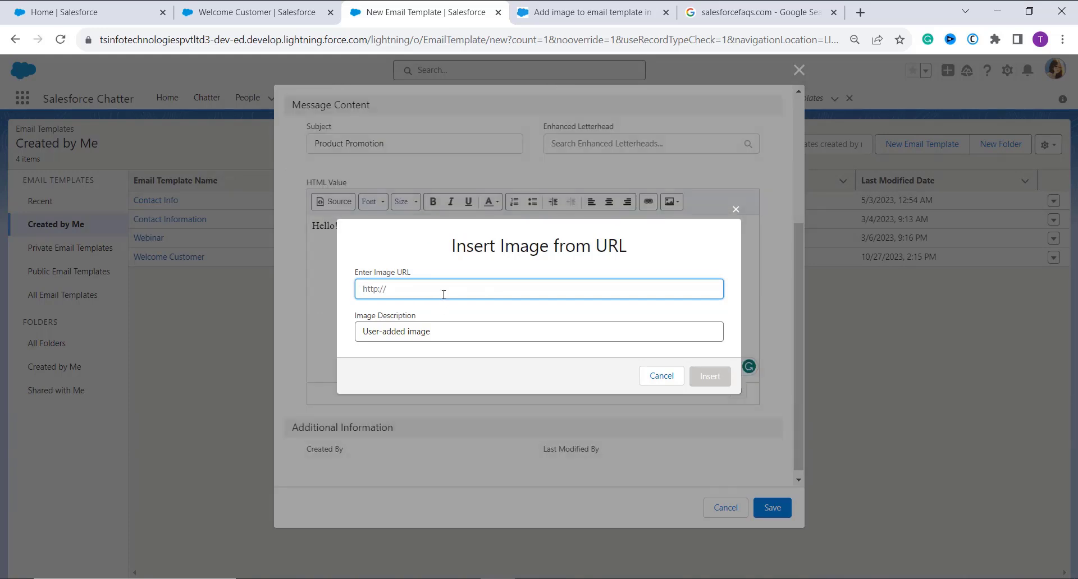
{"action": "type", "text": "https://salesforcefaqs.com/wp-content/uploads/2022/03/salesforcefaqs.svg"}
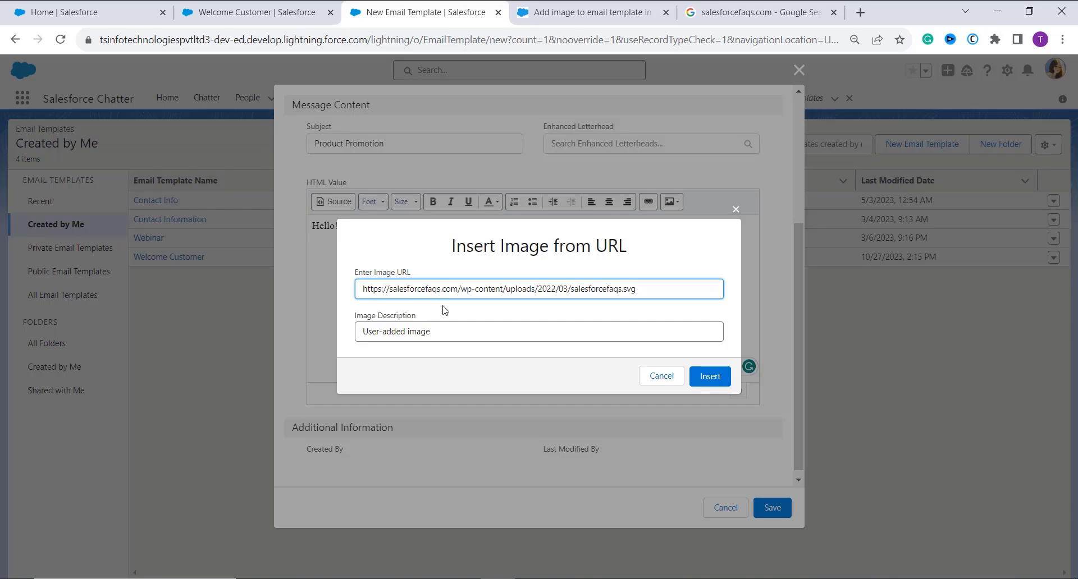
{"action": "left_click", "coordinate": [450, 337]}
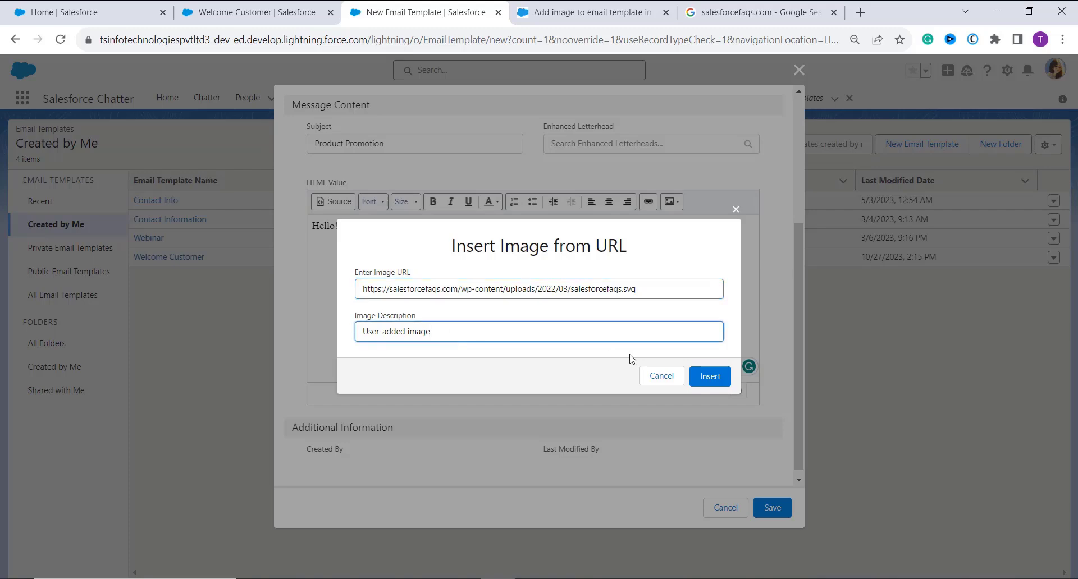
{"action": "left_click", "coordinate": [711, 375]}
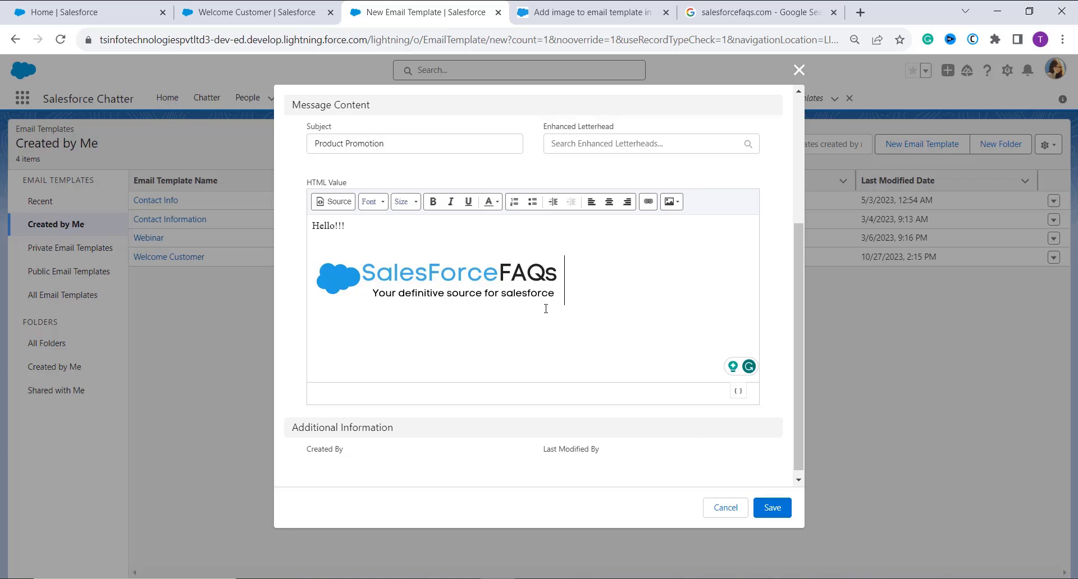
Narrow the SalesforceFAQs logo slightly and save the Product Promotion template
{"action": "left_click", "coordinate": [503, 277]}
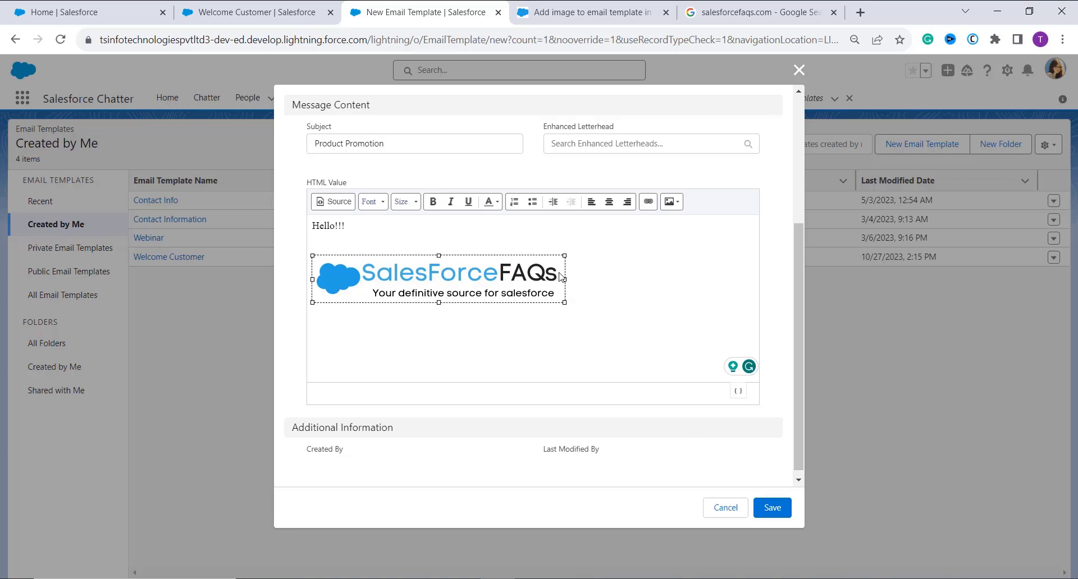
{"action": "left_click_drag", "start_coordinate": [565, 278], "coordinate": [560, 279]}
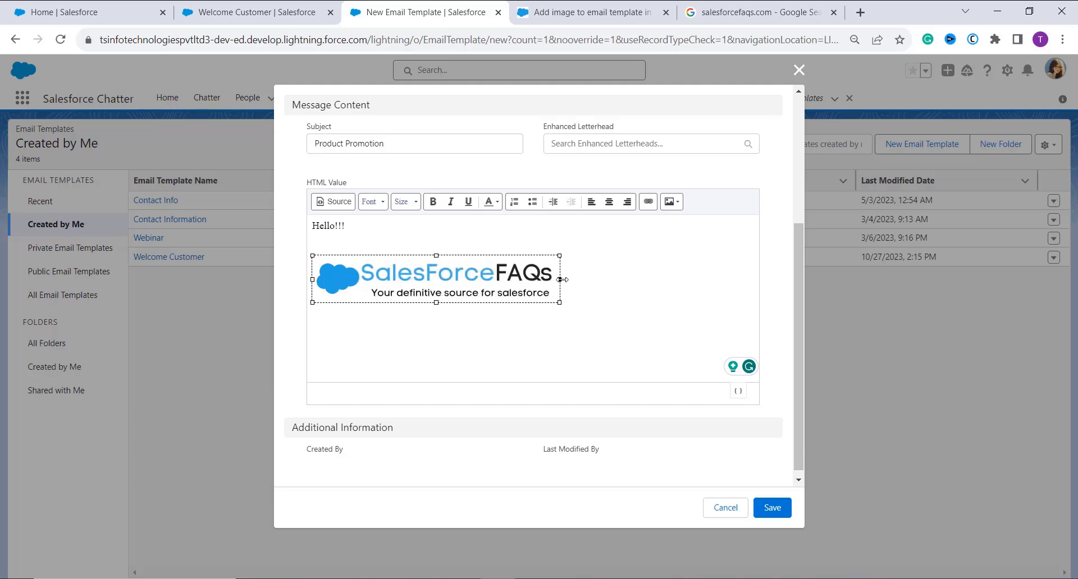
{"action": "left_click", "coordinate": [774, 509]}
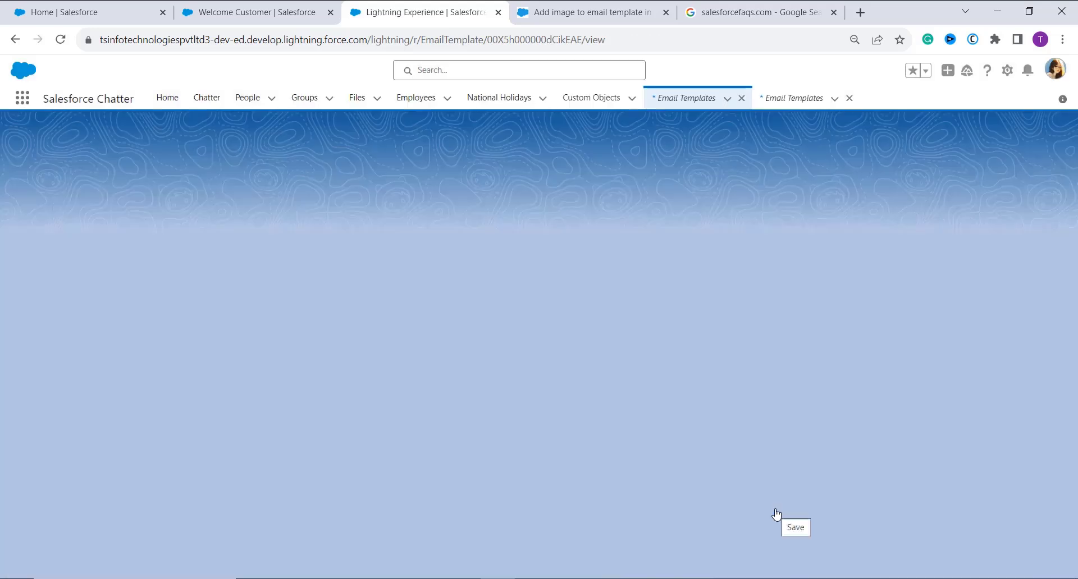